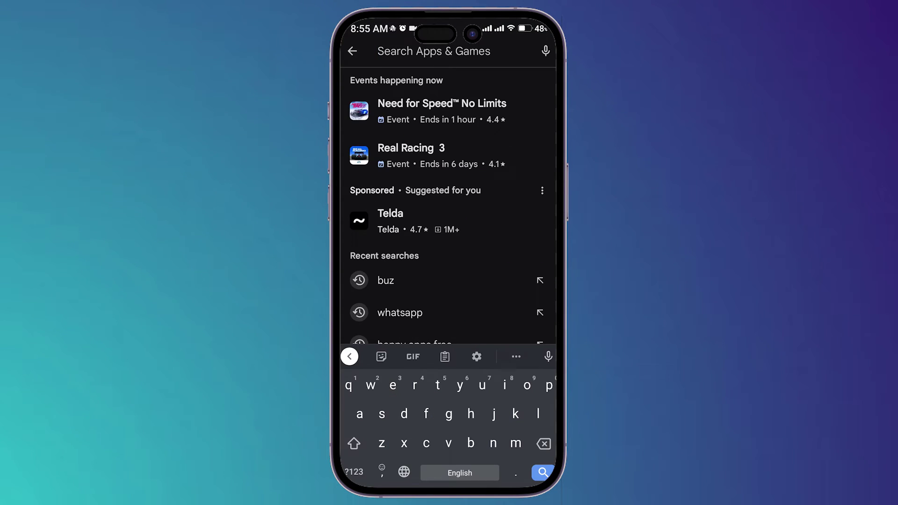
pyautogui.write('tik')
# Search the Play Store for 'tiktok' and check that TikTok shows as installed.
pyautogui.click(391, 83)
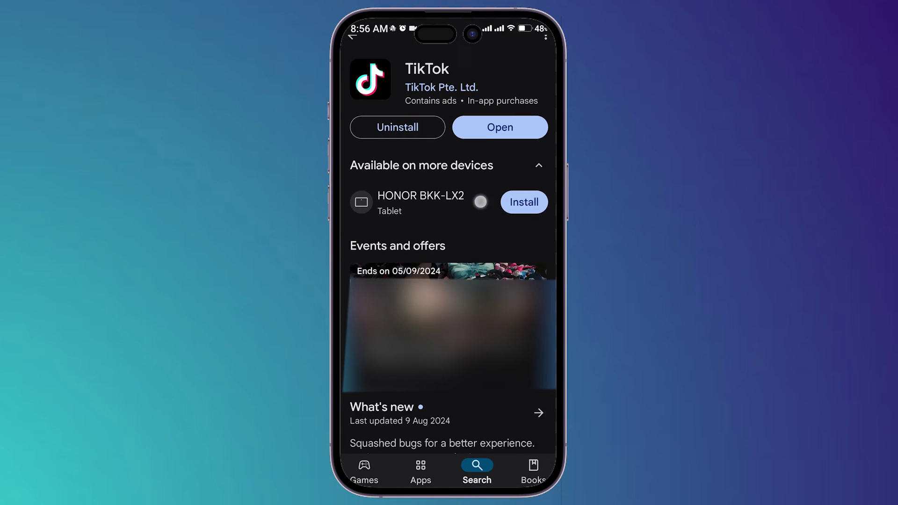
pyautogui.scroll(1, 476, 213)
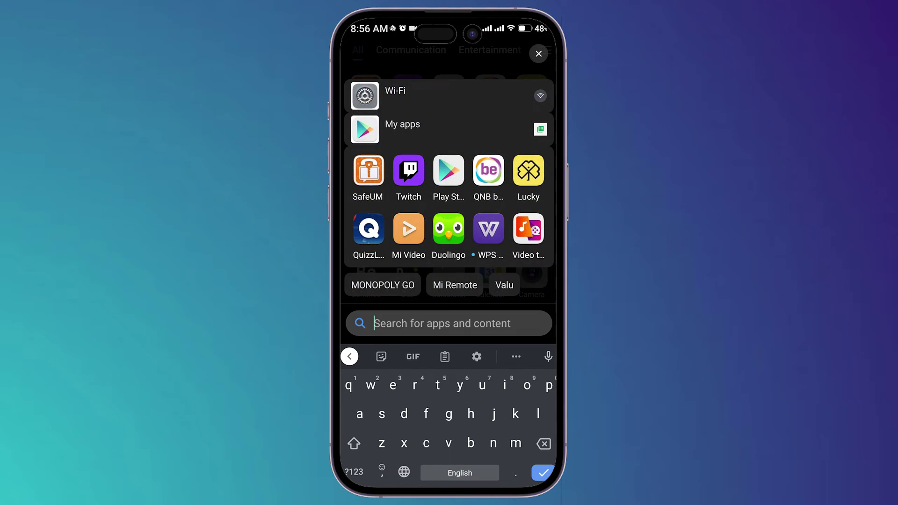
pyautogui.scroll(-10, 516, 225)
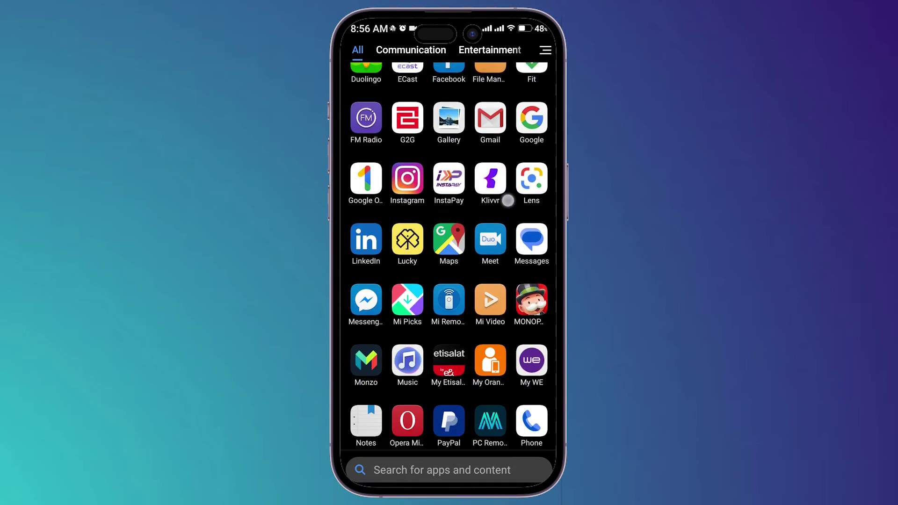
pyautogui.scroll(-10, 516, 225)
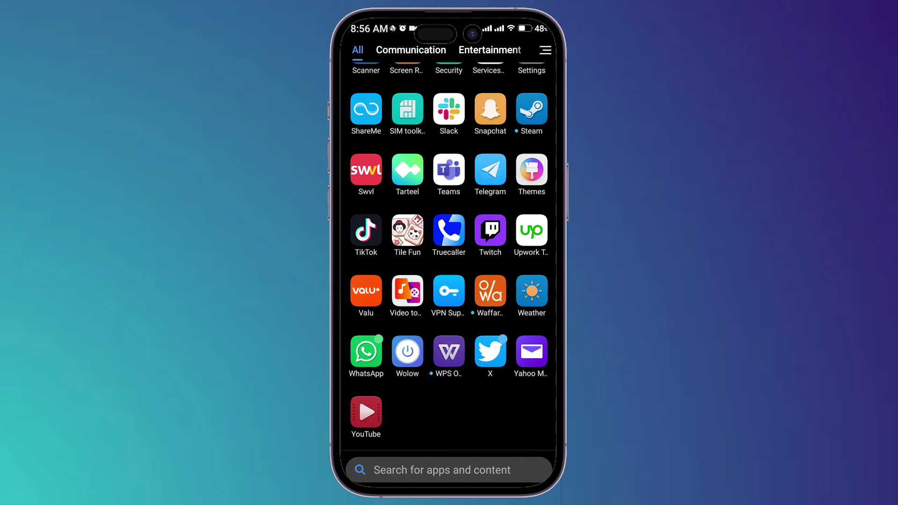
# Launch TikTok from the app drawer to reach its For You feed.
pyautogui.click(372, 239)
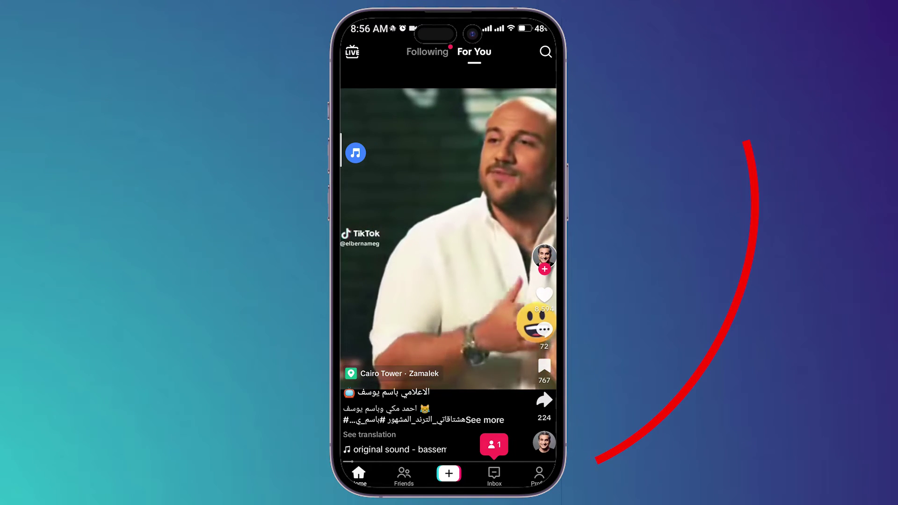
# In Settings and privacy > Privacy, toggle 'Suggest your account' to contacts and confirm with OK.
pyautogui.click(539, 477)
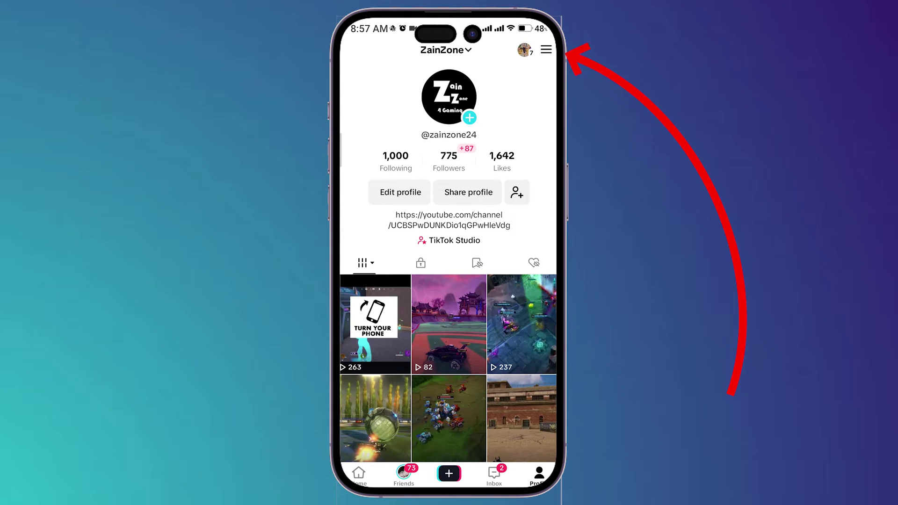
pyautogui.click(546, 50)
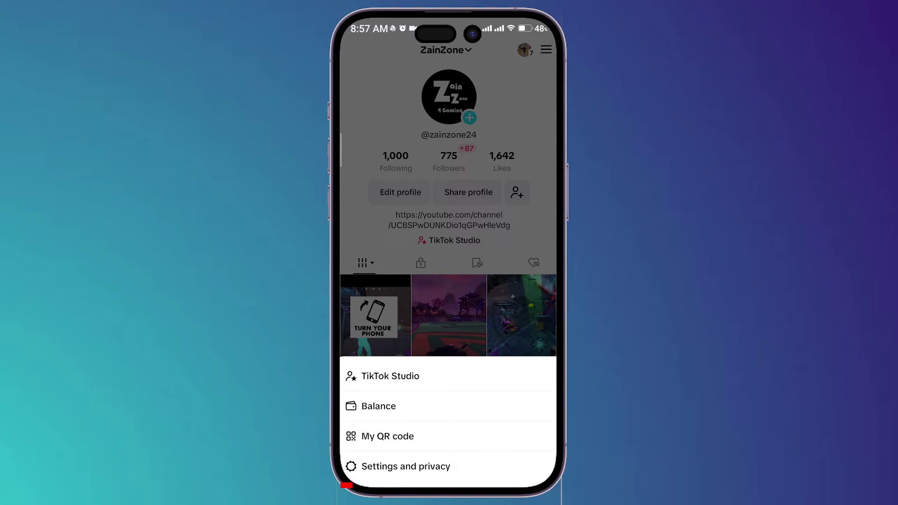
pyautogui.click(406, 467)
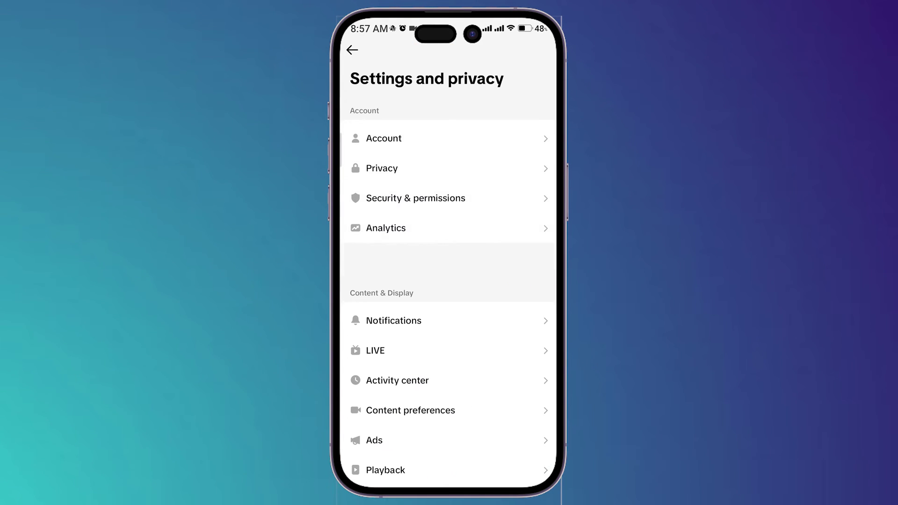
pyautogui.click(484, 166)
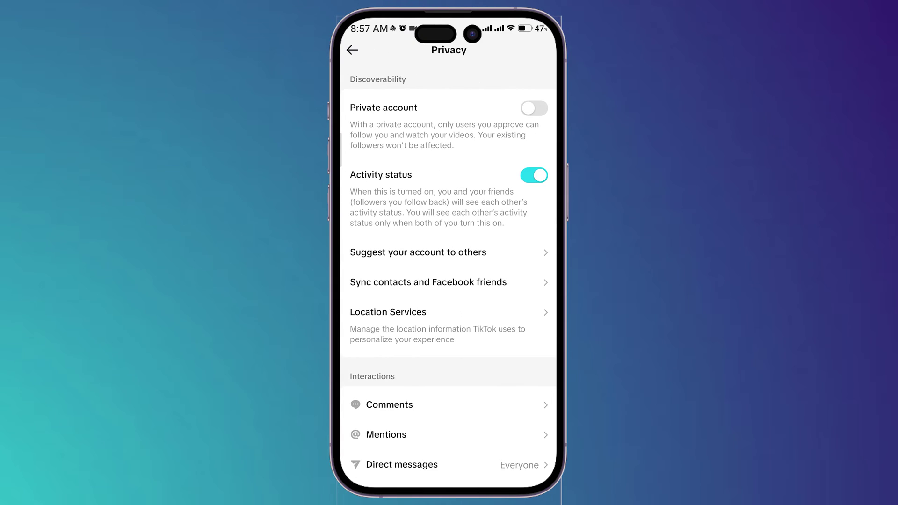
pyautogui.scroll(-1, 503, 250)
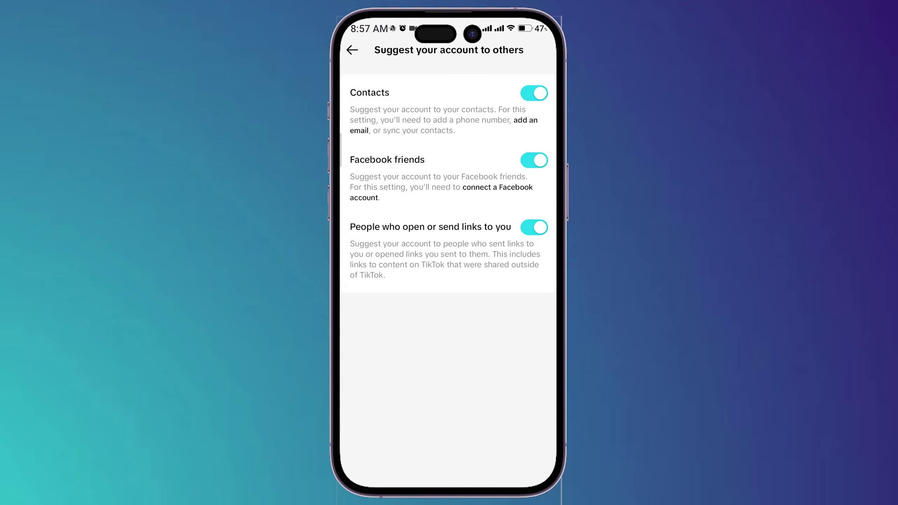
pyautogui.click(535, 93)
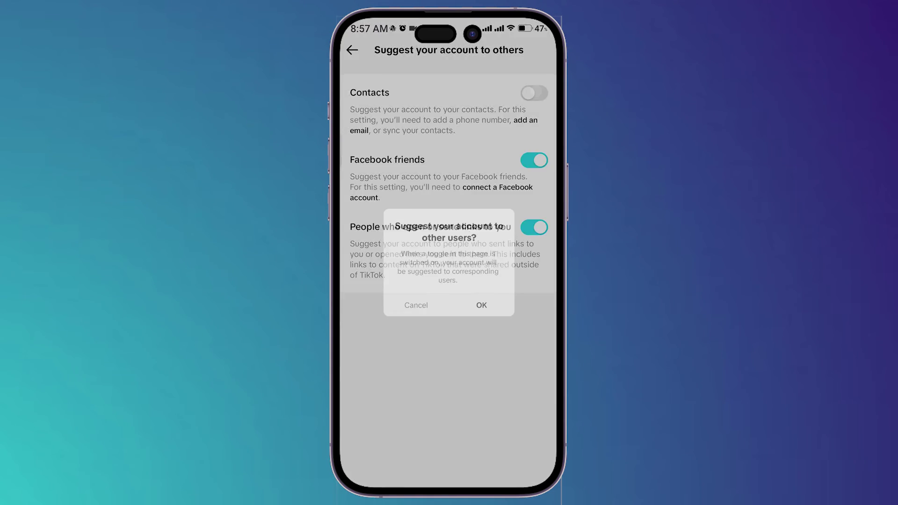
pyautogui.click(489, 314)
# Leave TikTok, clear all recent apps, and bring up the full app list.
pyautogui.click(353, 50)
pyautogui.press('super')
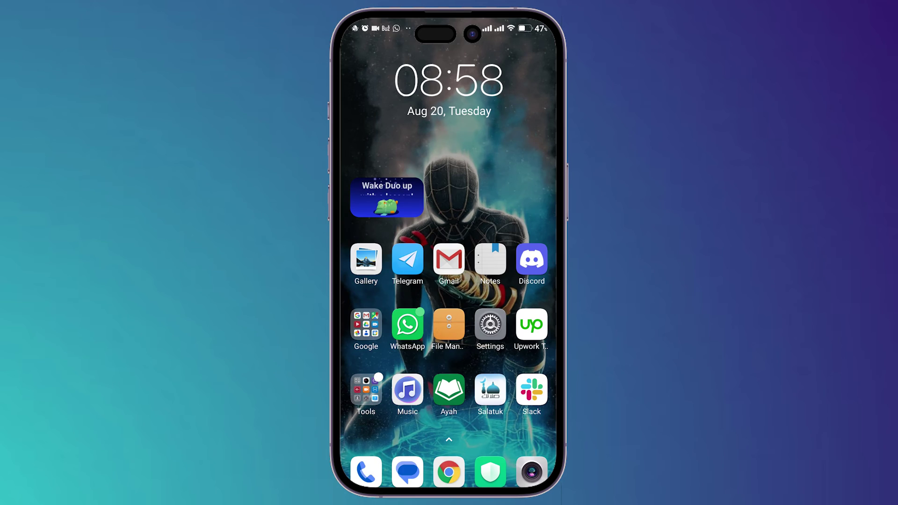
pyautogui.hotkey('alt', 'Tab')
pyautogui.click(449, 447)
pyautogui.moveTo(449, 421); pyautogui.dragTo(450, 210)
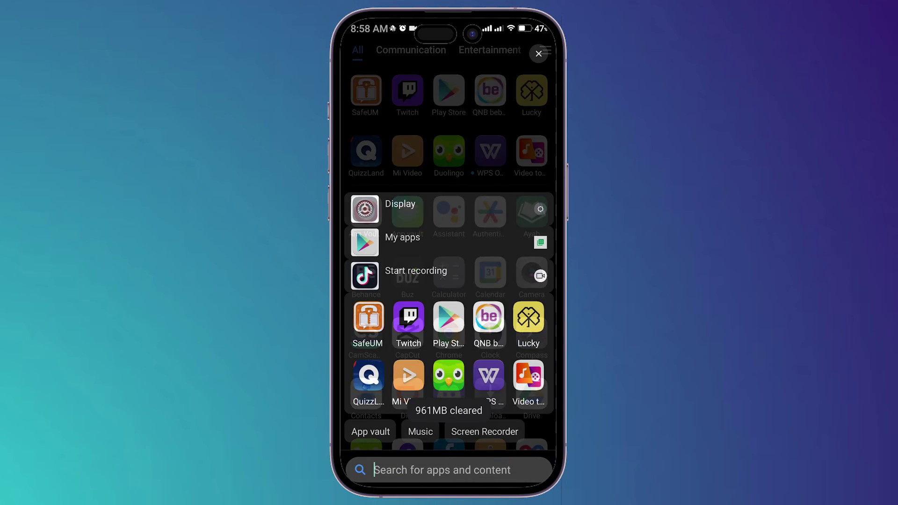
pyautogui.press('Escape')
pyautogui.scroll(-10, 449, 245)
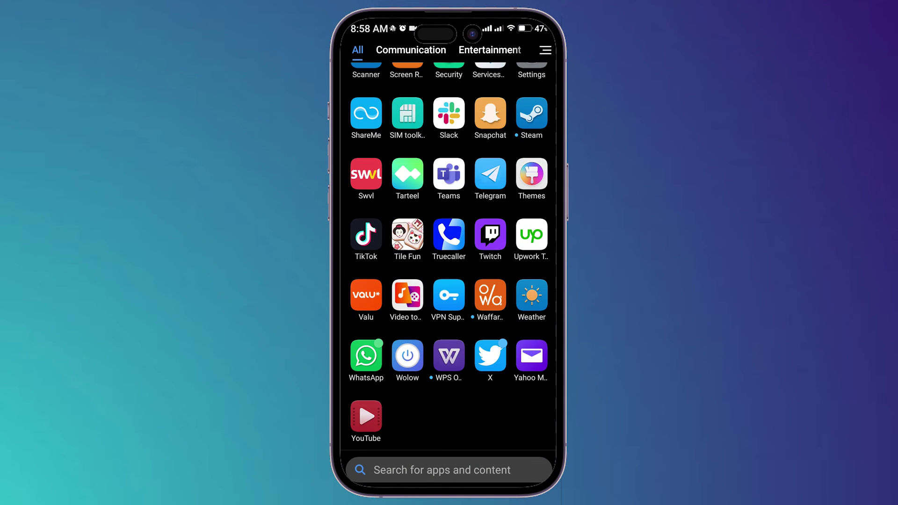
# Relaunch TikTok and open Report a problem from Settings and privacy.
pyautogui.click(365, 236)
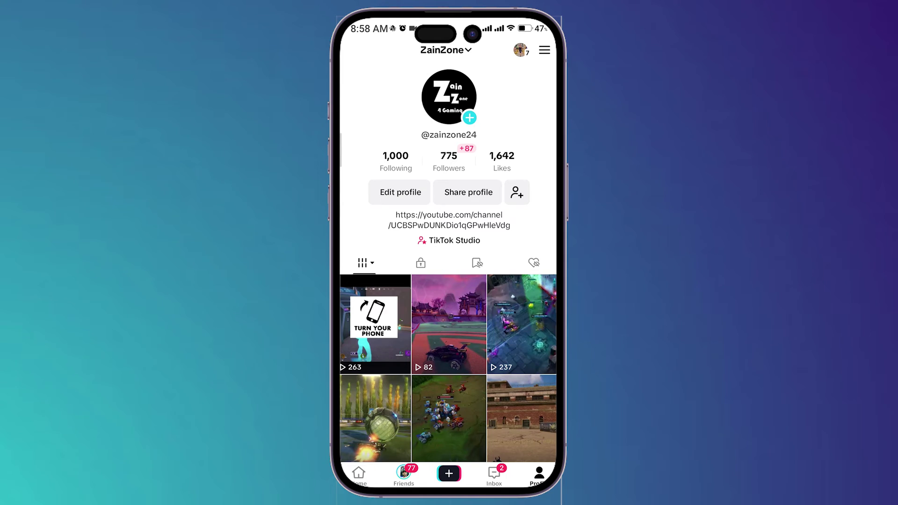
pyautogui.click(544, 50)
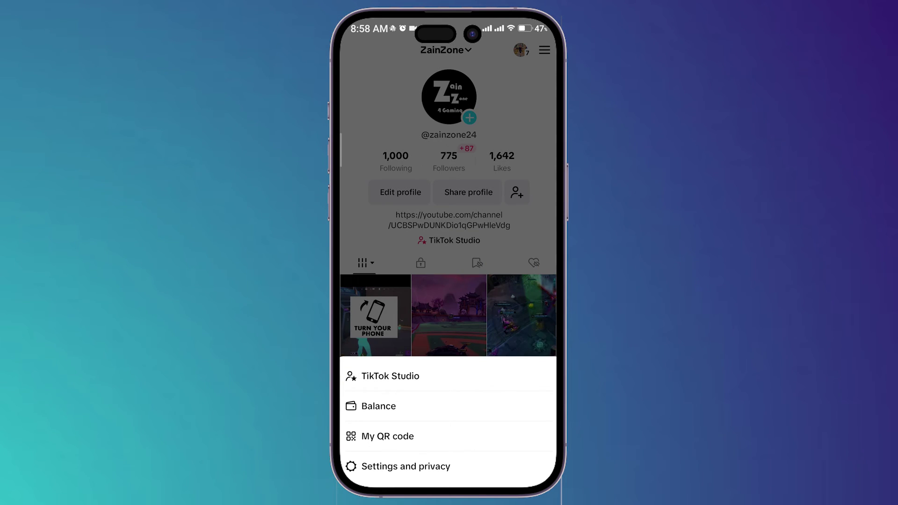
pyautogui.click(445, 468)
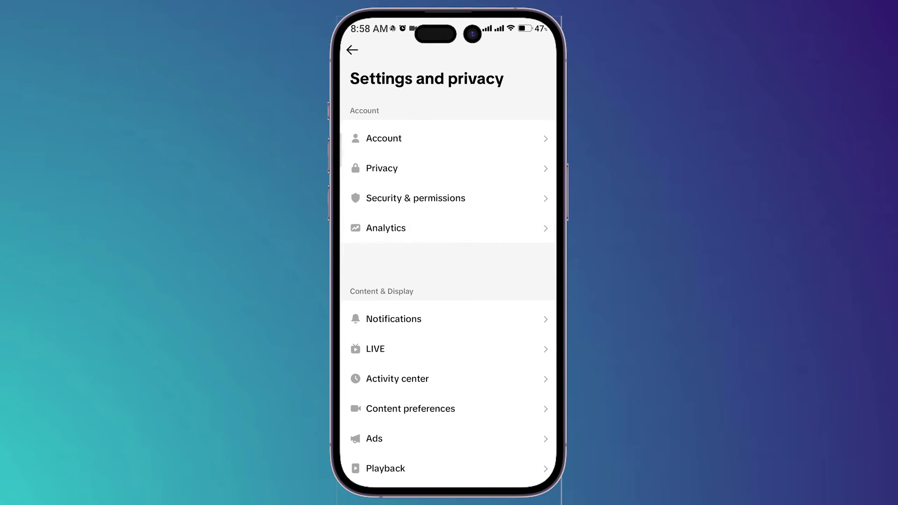
pyautogui.scroll(-2, 442, 316)
pyautogui.scroll(-4, 442, 315)
pyautogui.scroll(-4, 507, 260)
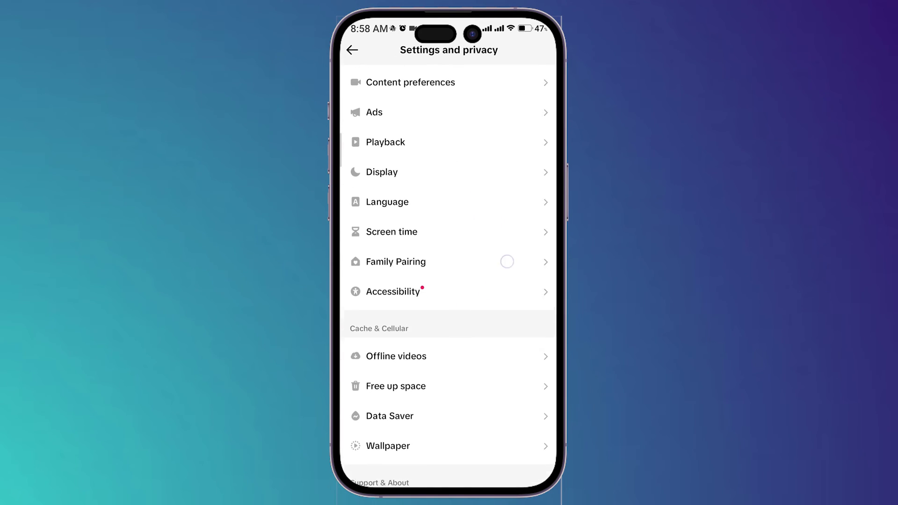
pyautogui.scroll(-4, 512, 235)
pyautogui.scroll(-3, 463, 303)
pyautogui.scroll(-1, 463, 303)
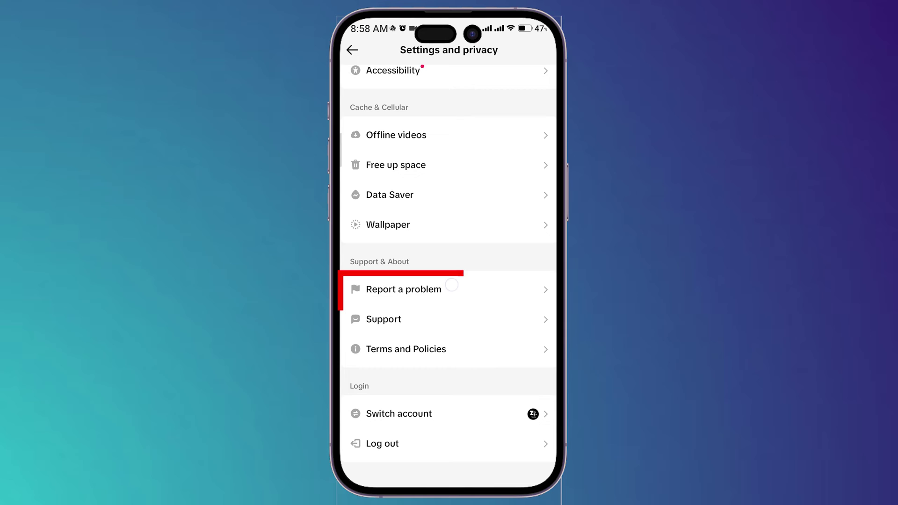
pyautogui.click(452, 288)
pyautogui.scroll(-1, 482, 291)
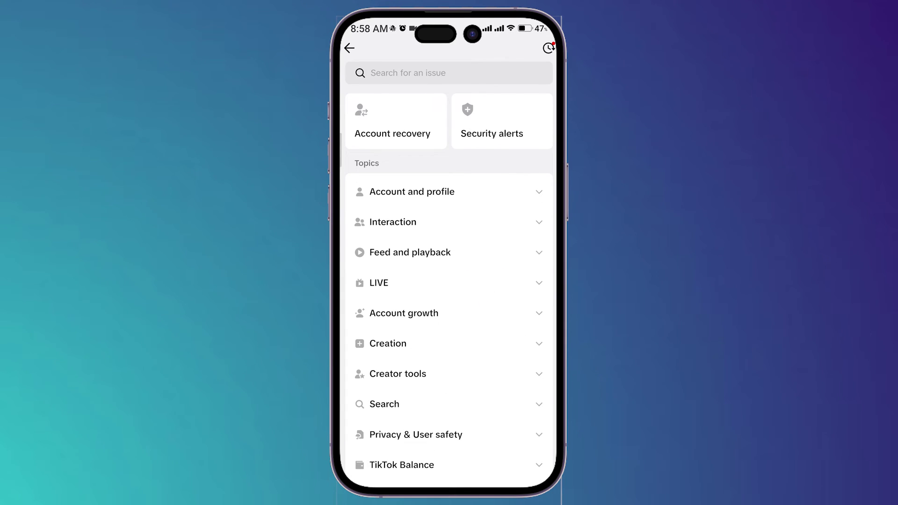
# Open TikTok Helpdesk chat via Feed and playback > Feed > Other > Need more help.
pyautogui.click(475, 248)
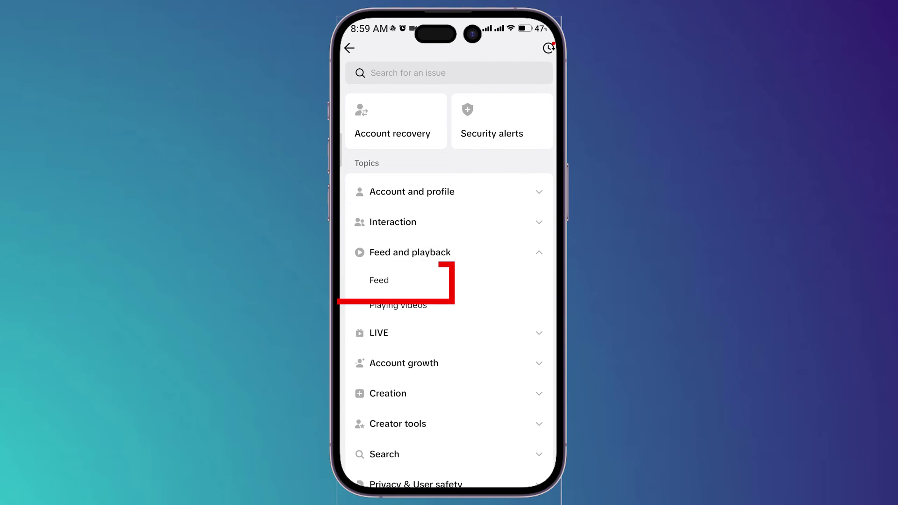
pyautogui.click(426, 281)
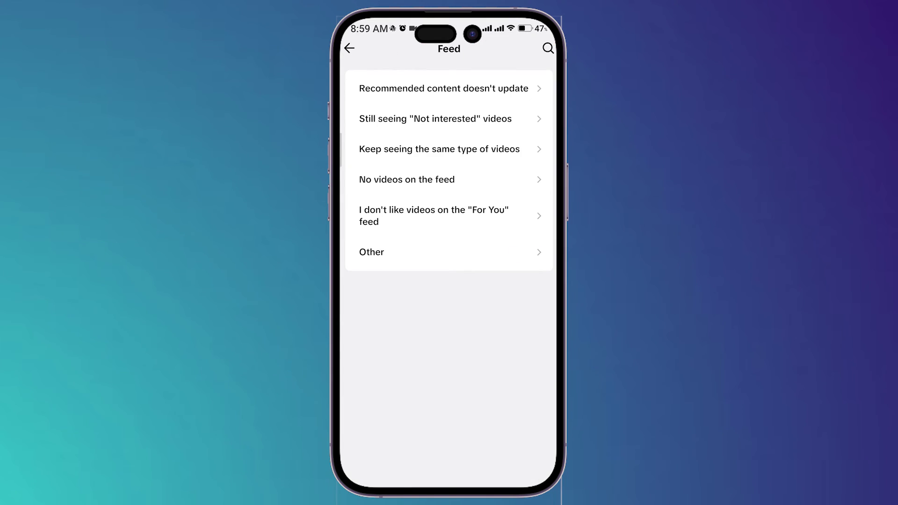
pyautogui.click(501, 246)
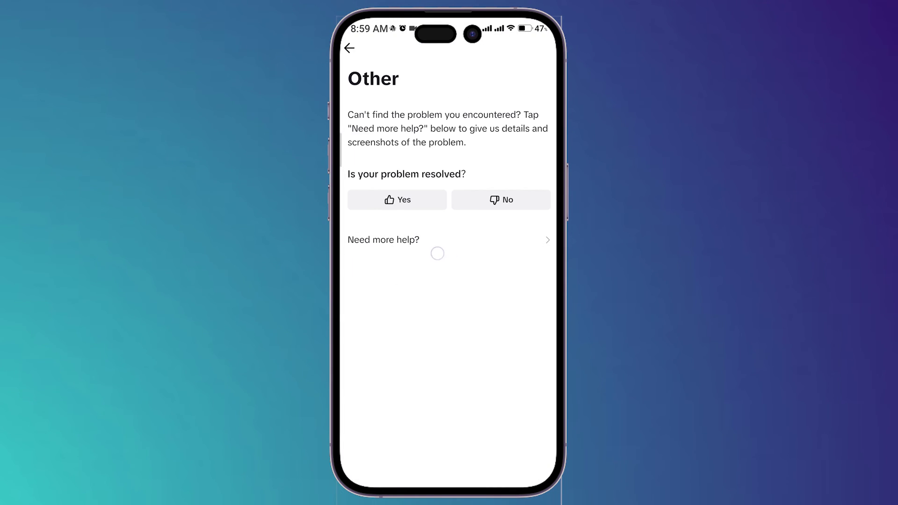
pyautogui.click(416, 241)
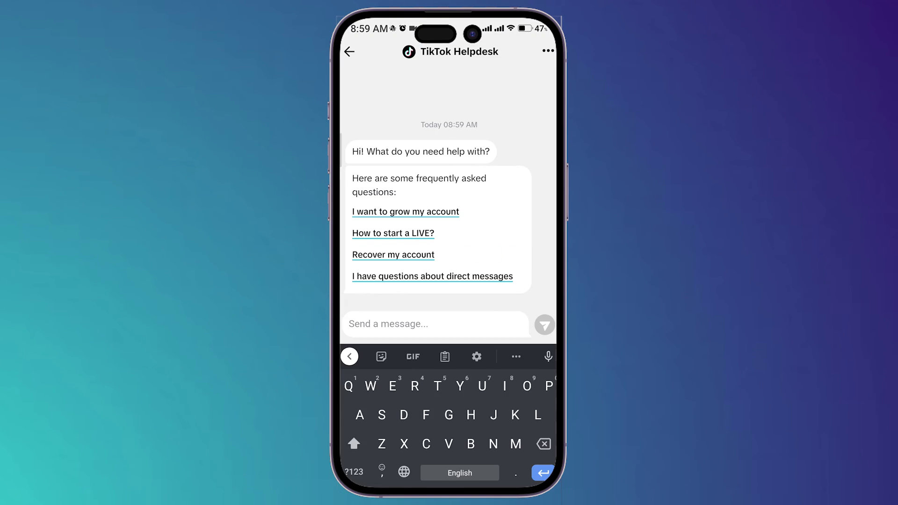